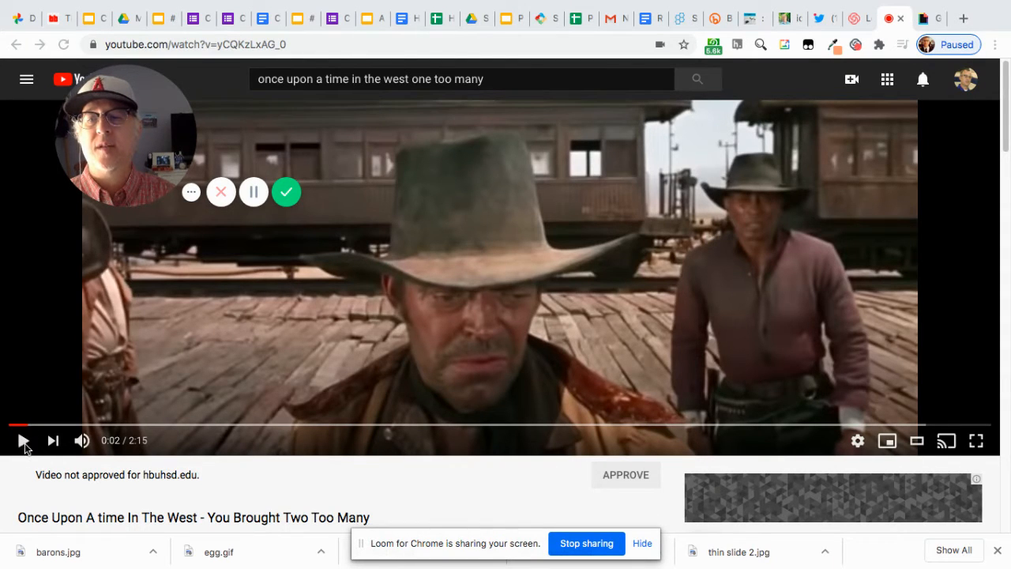
# Play the Once Upon A Time In The West clip, skim ahead, replay it from about 0:12 and pause at 0:16.
pyautogui.click(150, 383)
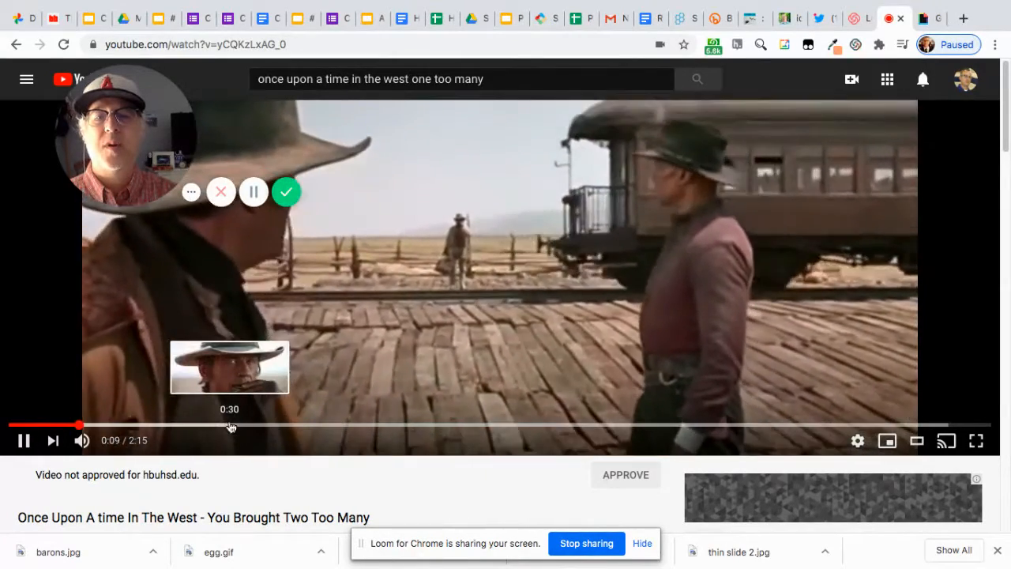
pyautogui.click(229, 426)
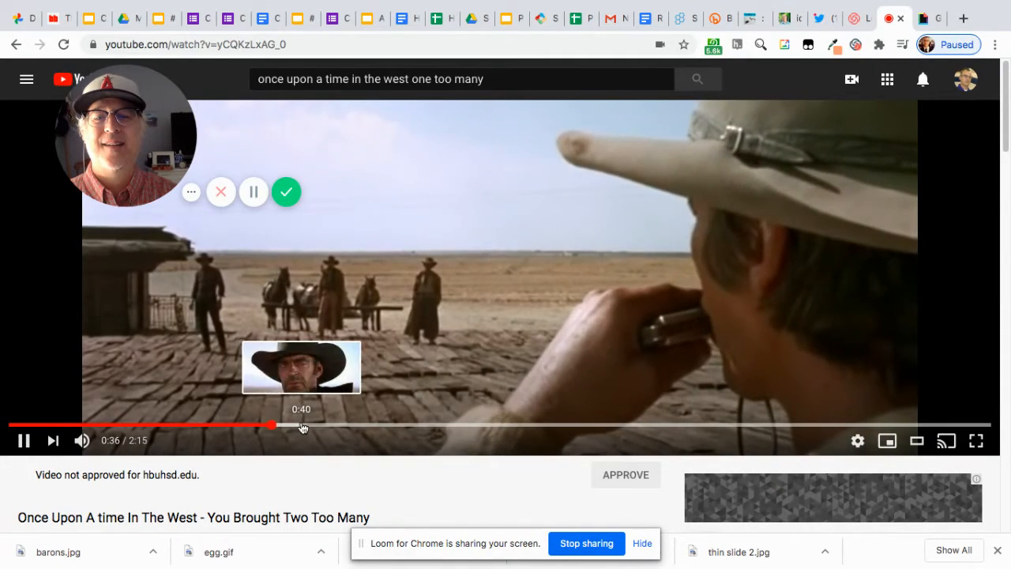
pyautogui.click(301, 427)
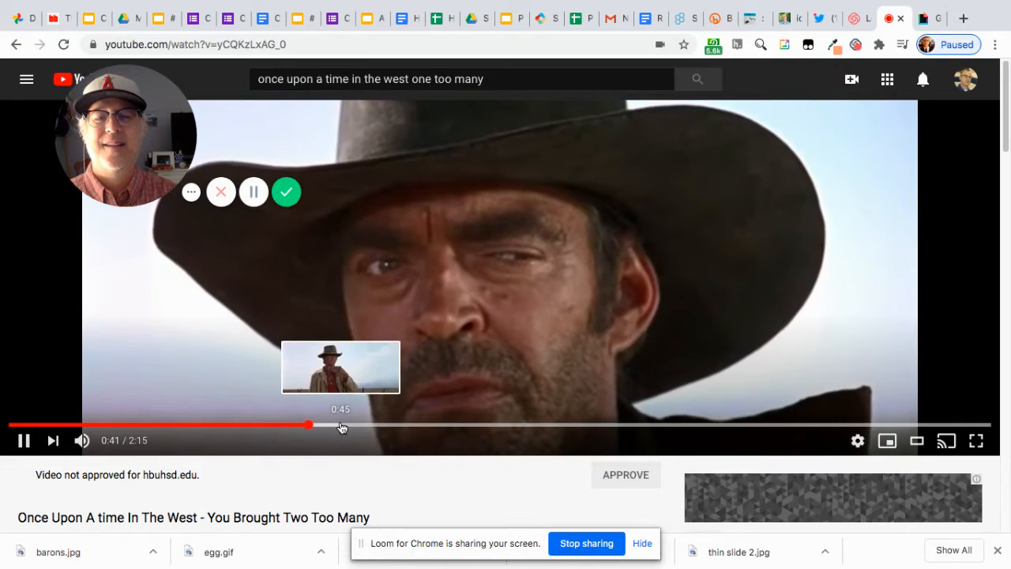
pyautogui.click(341, 427)
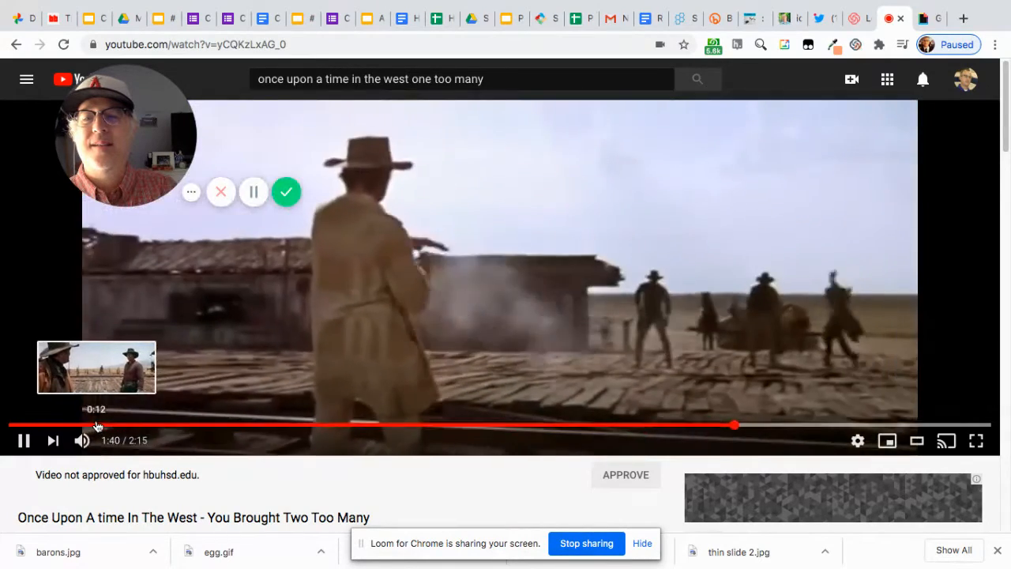
pyautogui.click(95, 425)
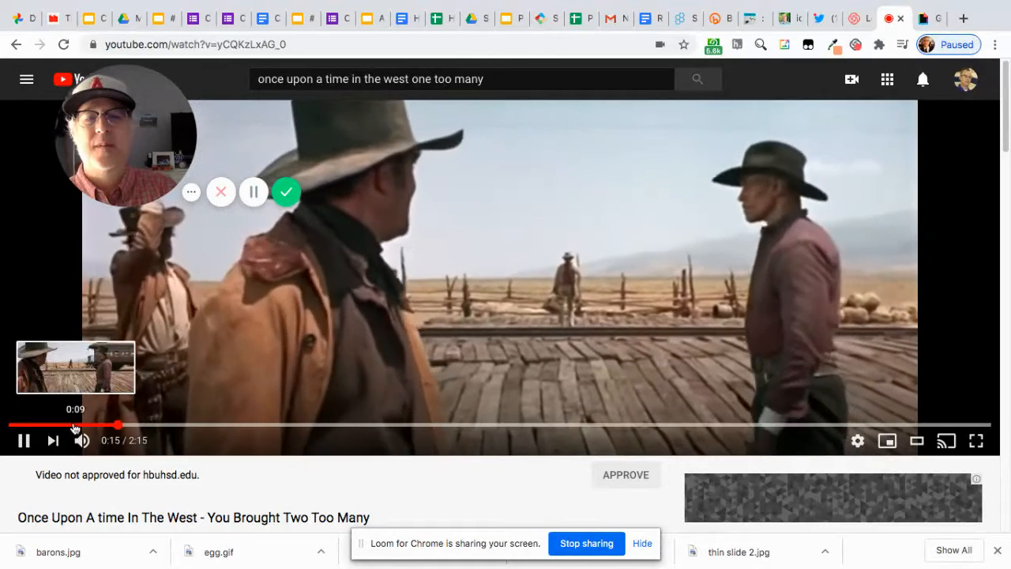
pyautogui.click(24, 440)
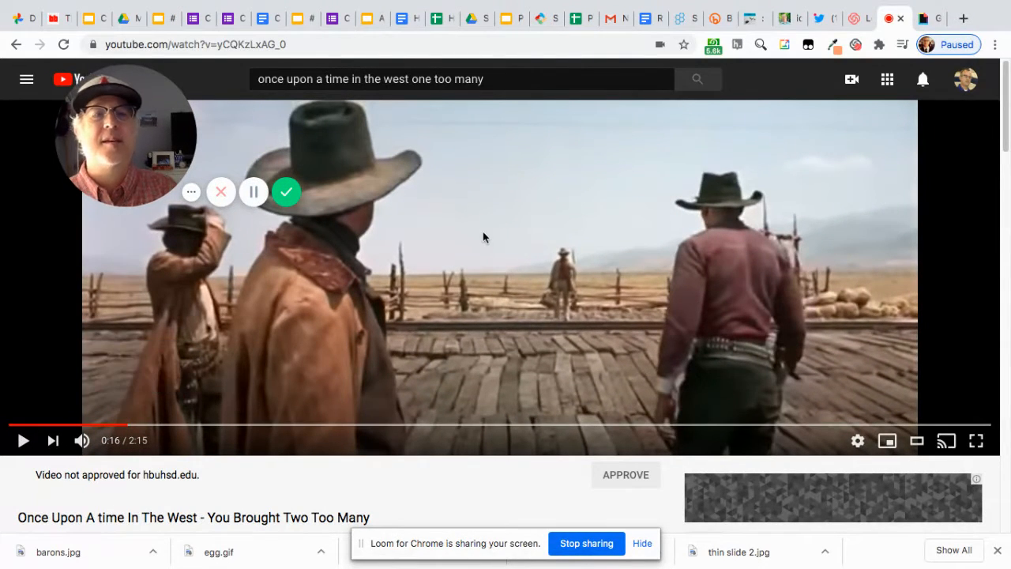
# Switch to GIPHY and open its GIF Maker.
pyautogui.click(932, 18)
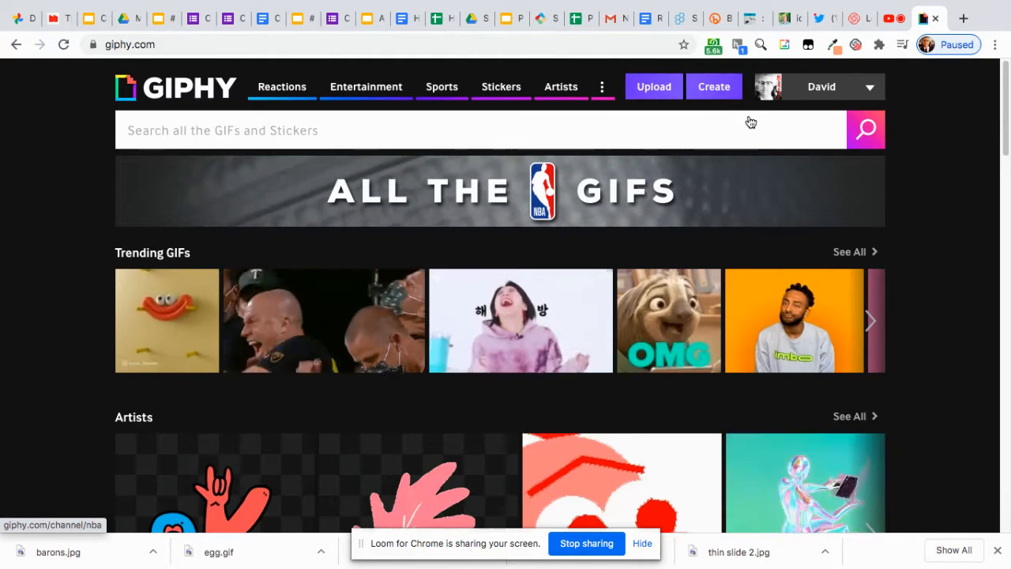
pyautogui.click(715, 89)
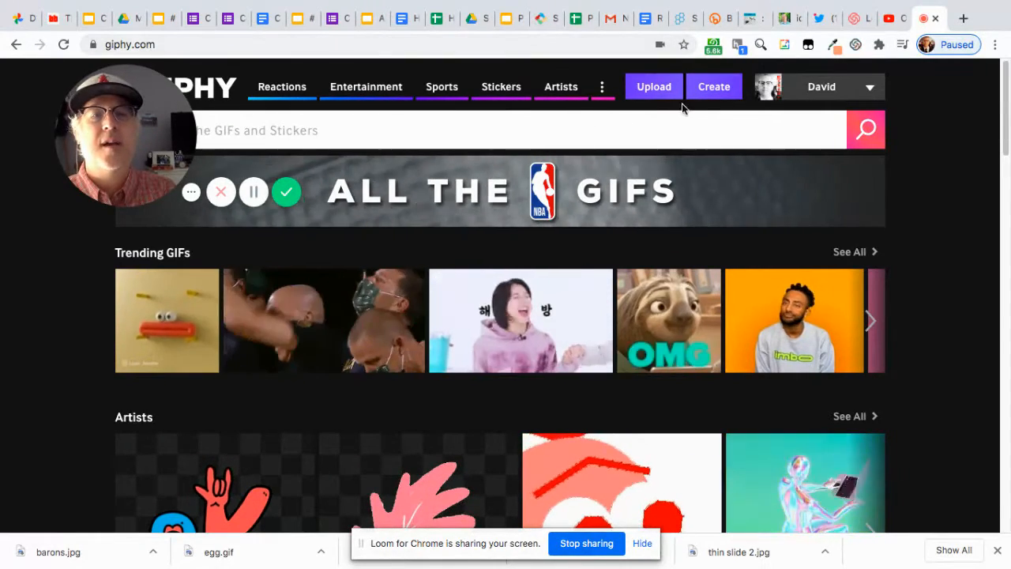
pyautogui.click(717, 97)
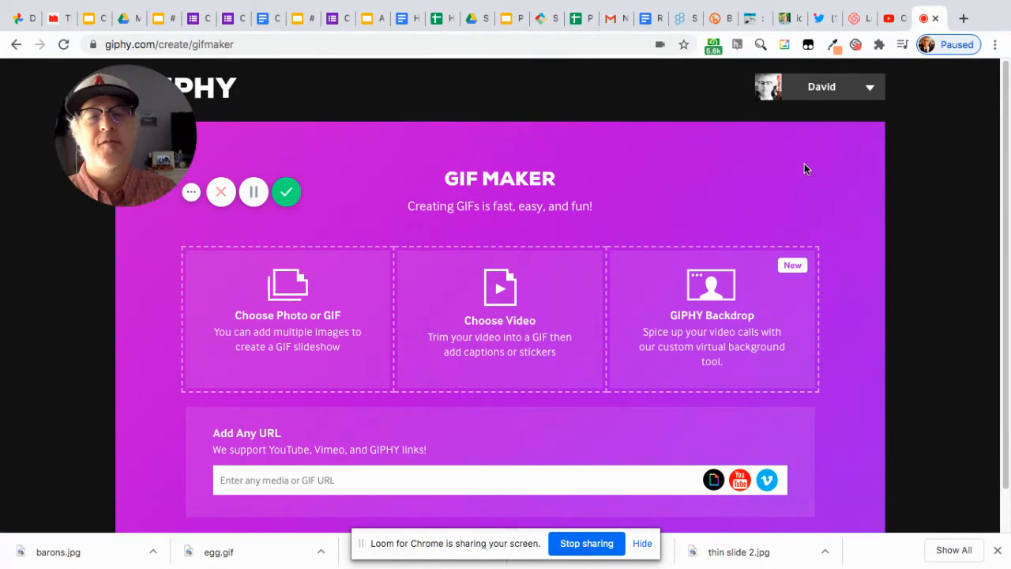
# Copy the YouTube clip's full URL and load it into GIPHY's GIF Maker as the source video.
pyautogui.click(896, 24)
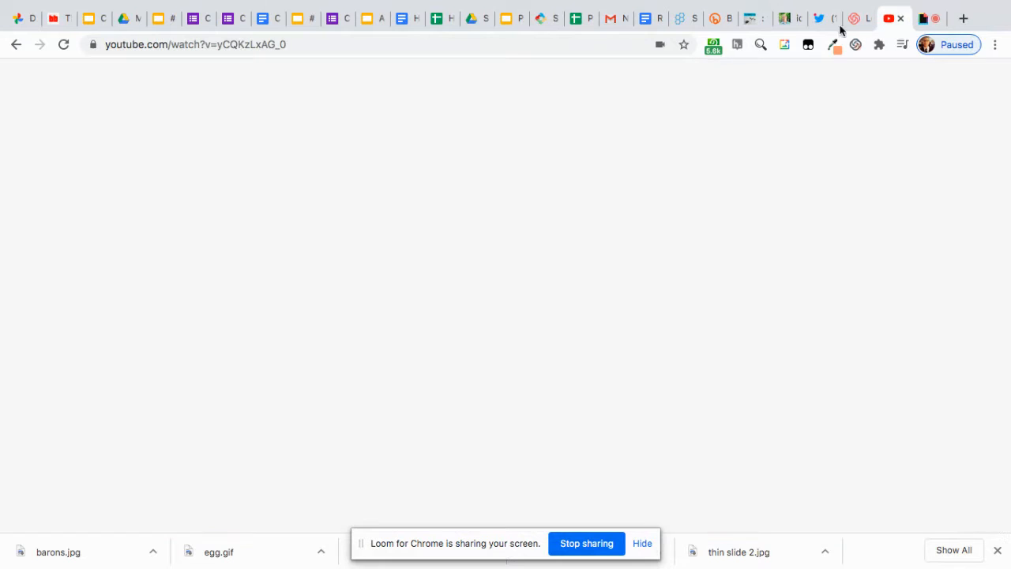
pyautogui.click(249, 45)
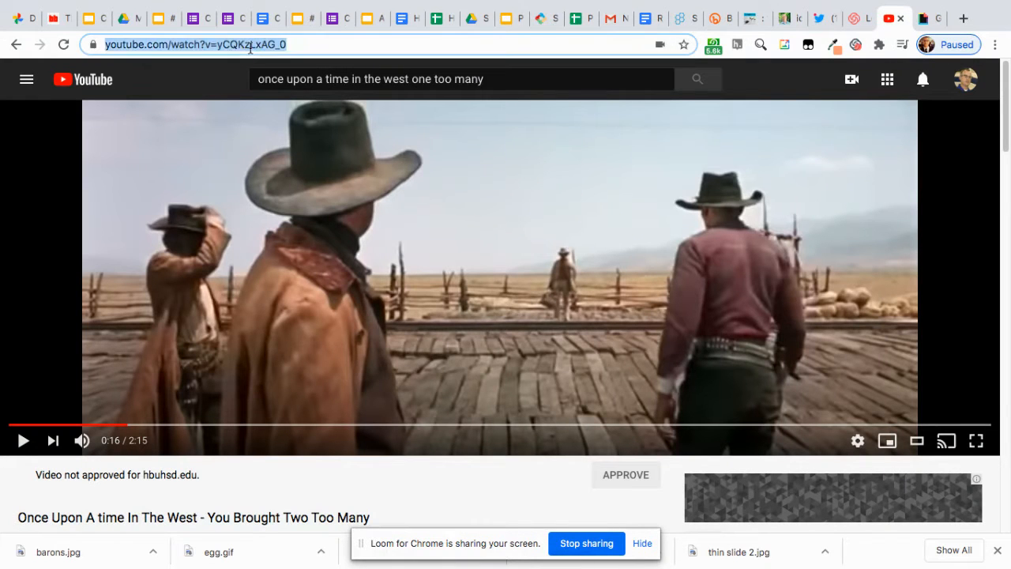
pyautogui.click(250, 46)
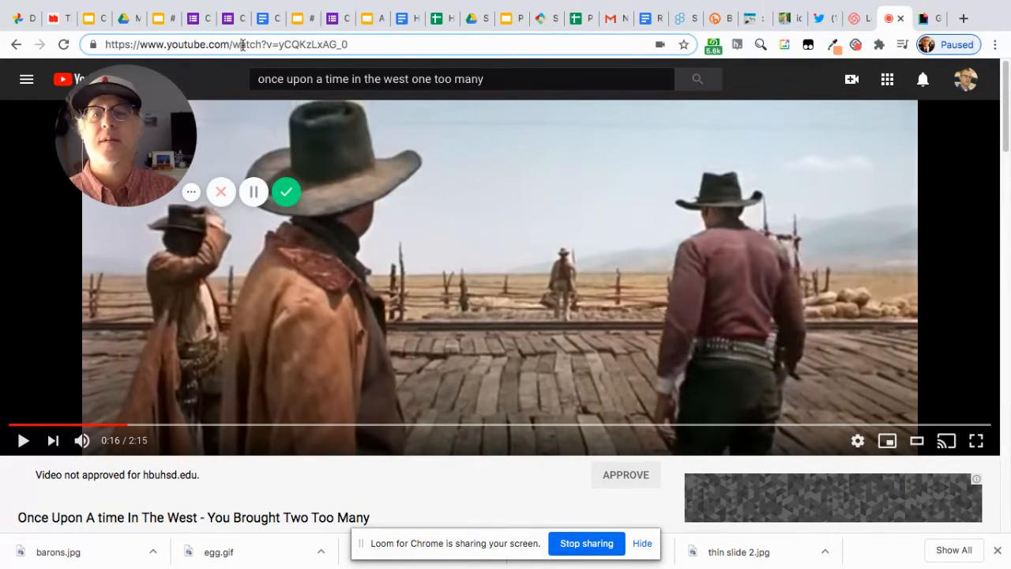
pyautogui.click(275, 44)
pyautogui.hotkey('shift', 'End')
pyautogui.click(275, 44)
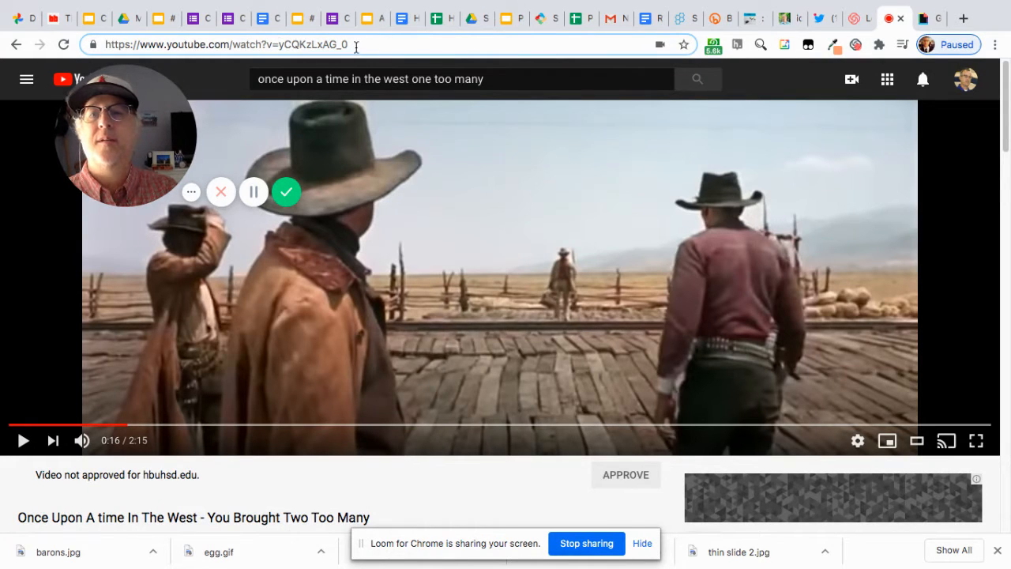
pyautogui.moveTo(356, 46); pyautogui.dragTo(98, 44)
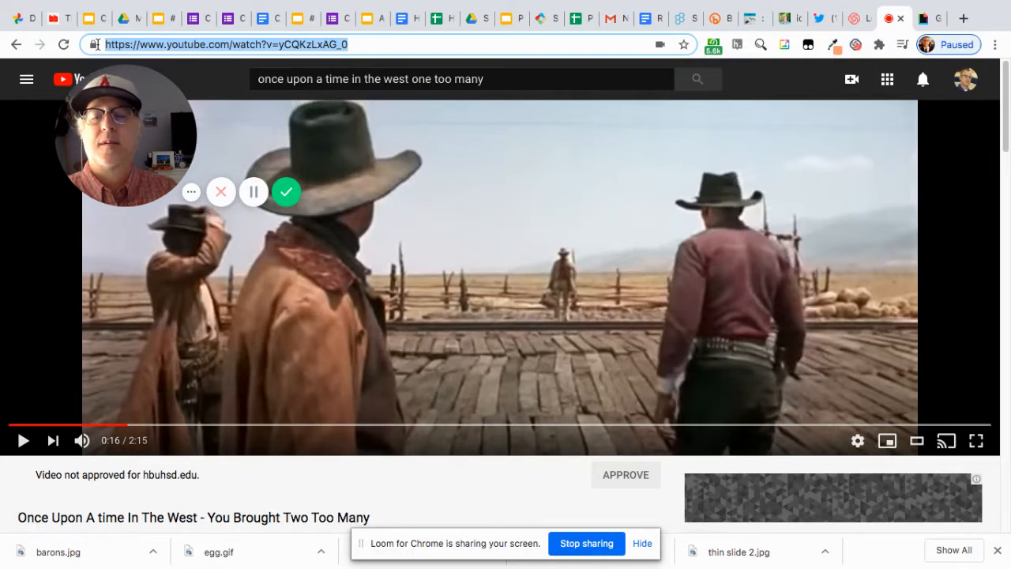
pyautogui.moveTo(187, 3)
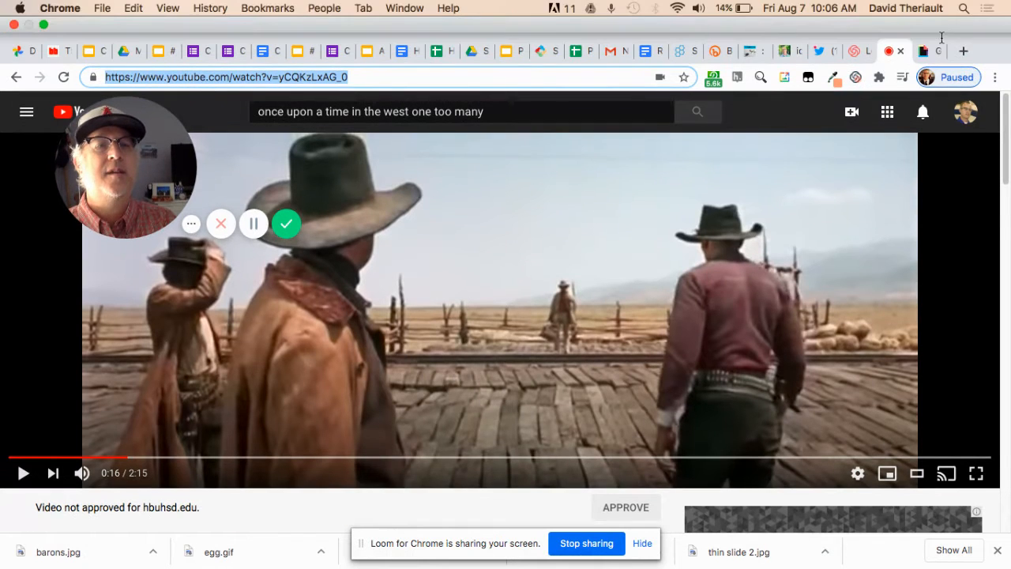
pyautogui.click(933, 53)
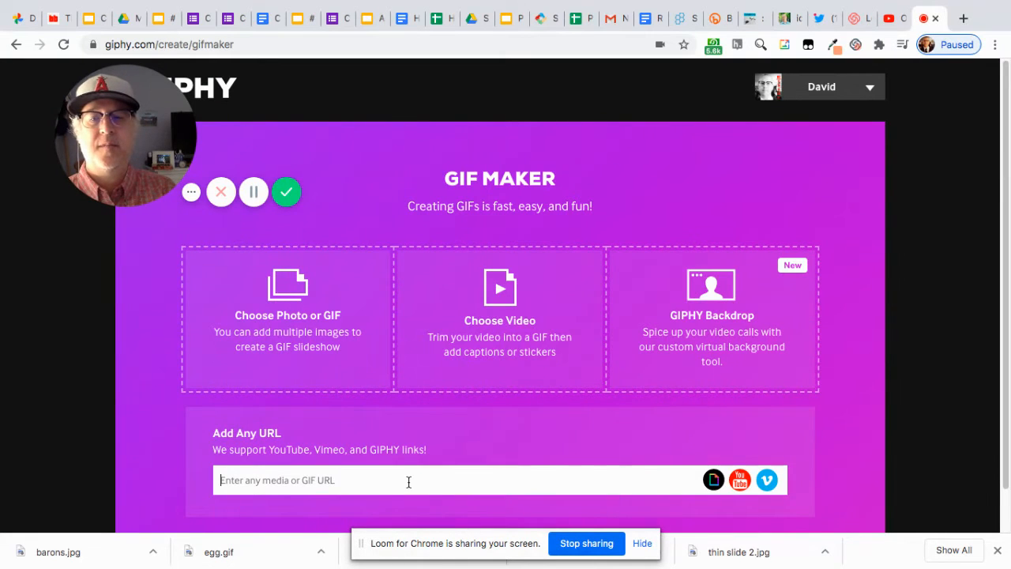
pyautogui.press('super+v')
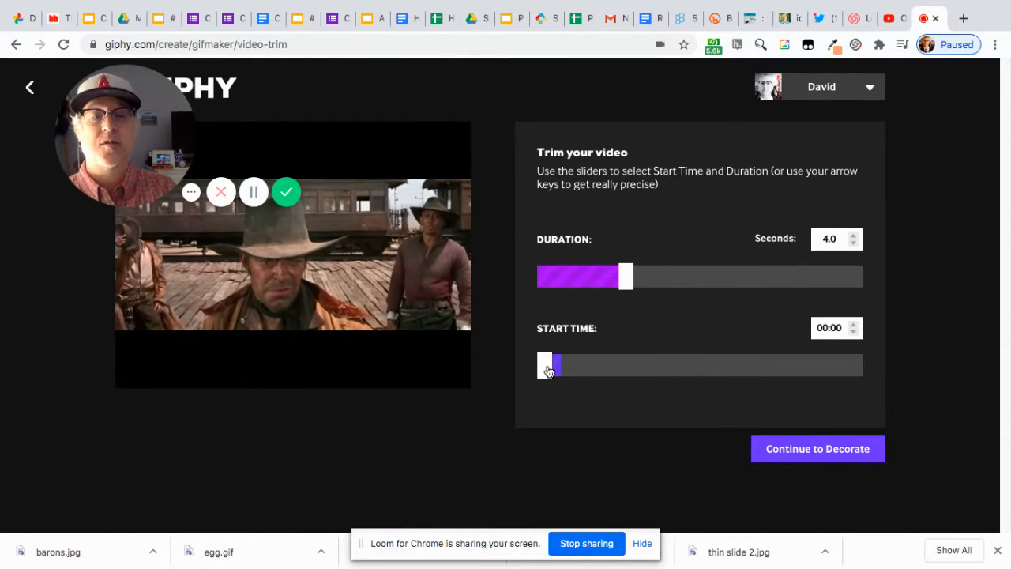
# Trim the video to start at 00:11 with a duration of 5.0 seconds and continue to decorating.
pyautogui.moveTo(549, 372); pyautogui.dragTo(579, 364)
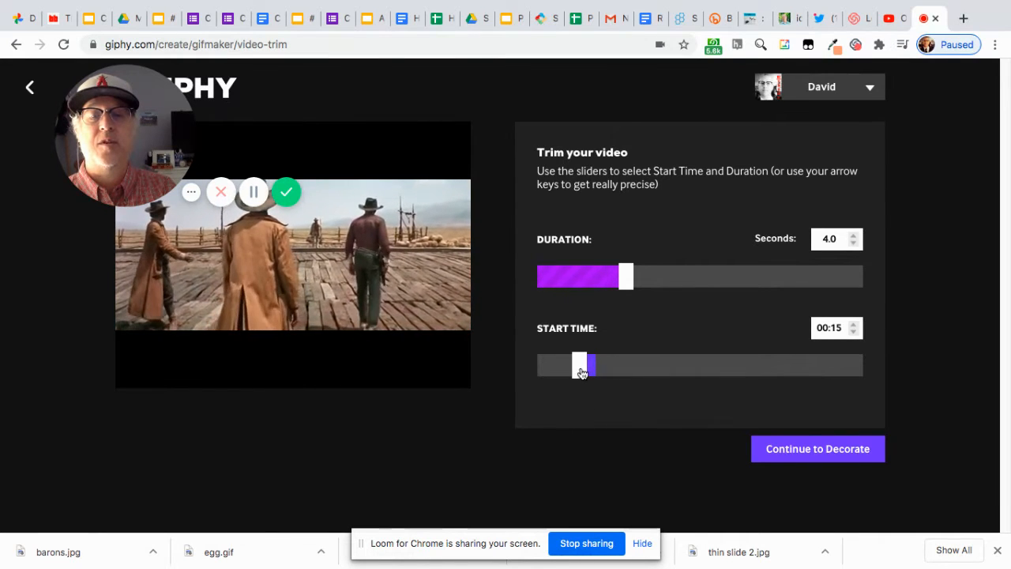
pyautogui.moveTo(577, 372); pyautogui.dragTo(570, 368)
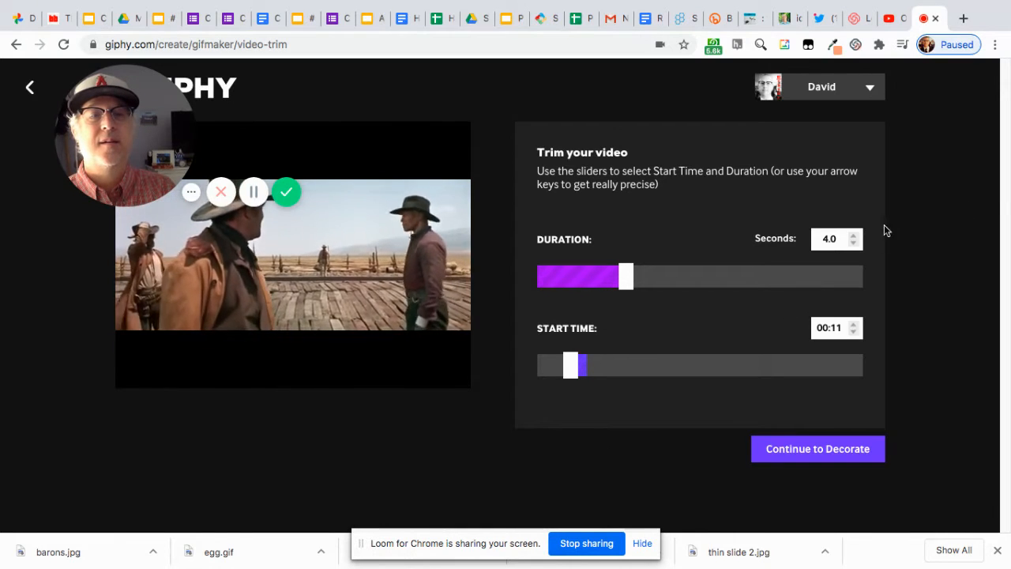
pyautogui.click(854, 235)
pyautogui.click(853, 235)
pyautogui.click(853, 235)
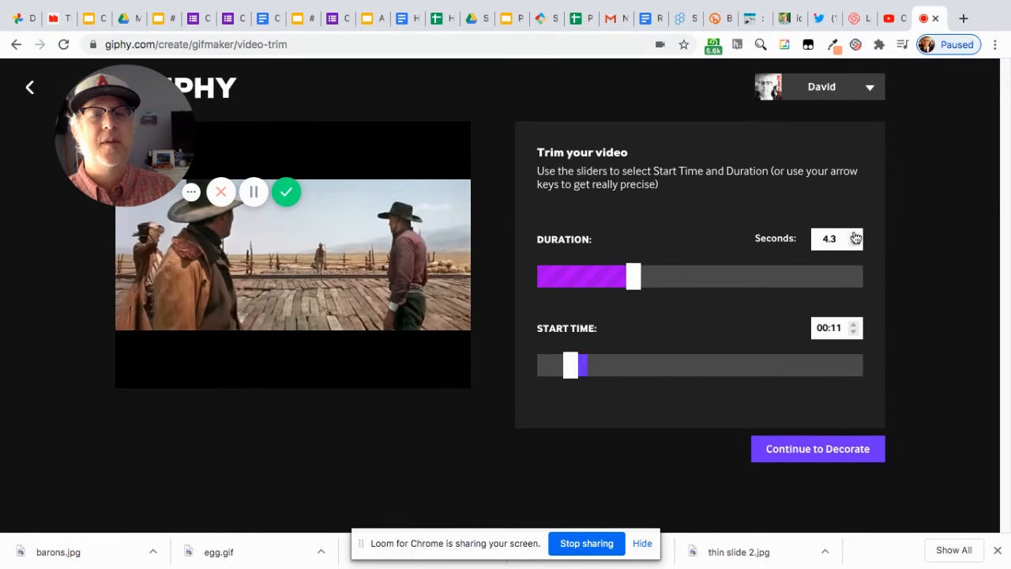
pyautogui.click(854, 236)
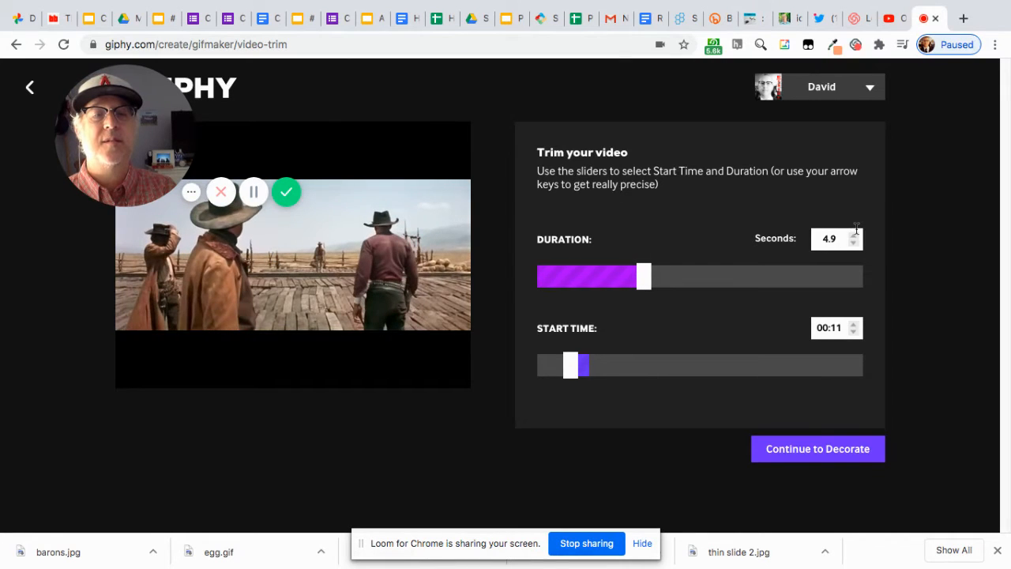
pyautogui.click(855, 237)
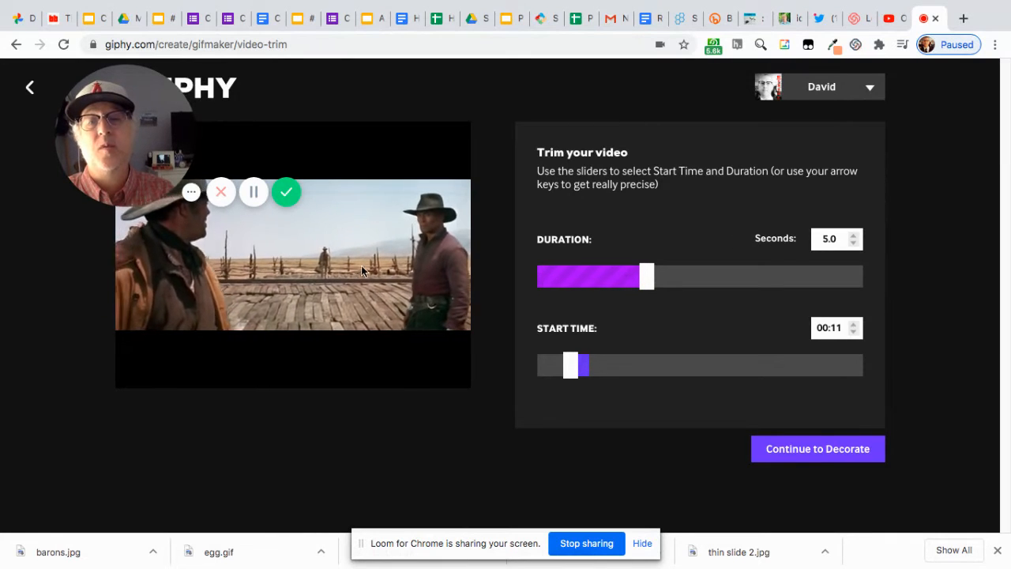
pyautogui.click(811, 455)
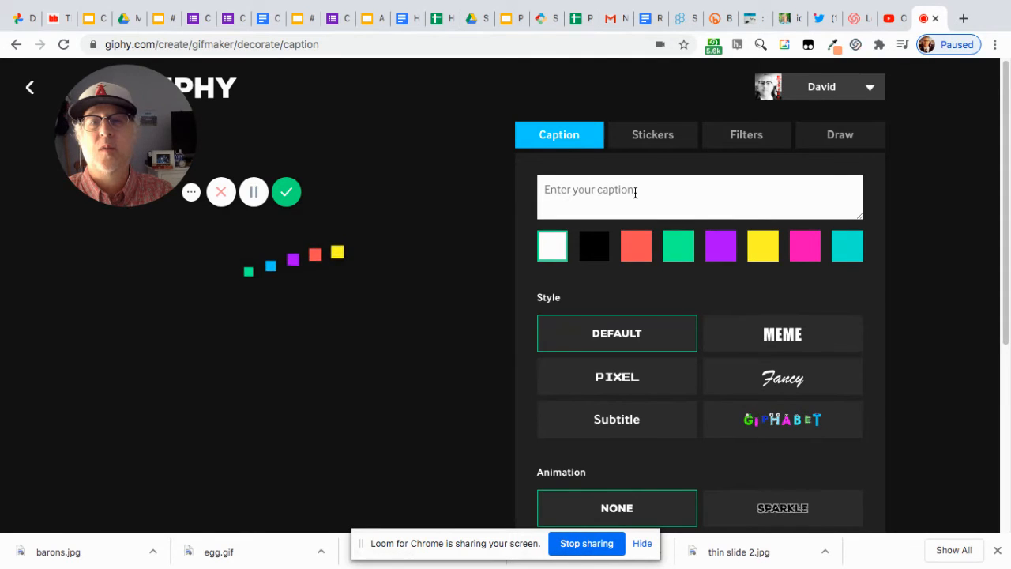
# Add the caption 'When the teacher says "I excuse you, not the bell."' and place it near the bottom of the GIF.
pyautogui.moveTo(634, 5)
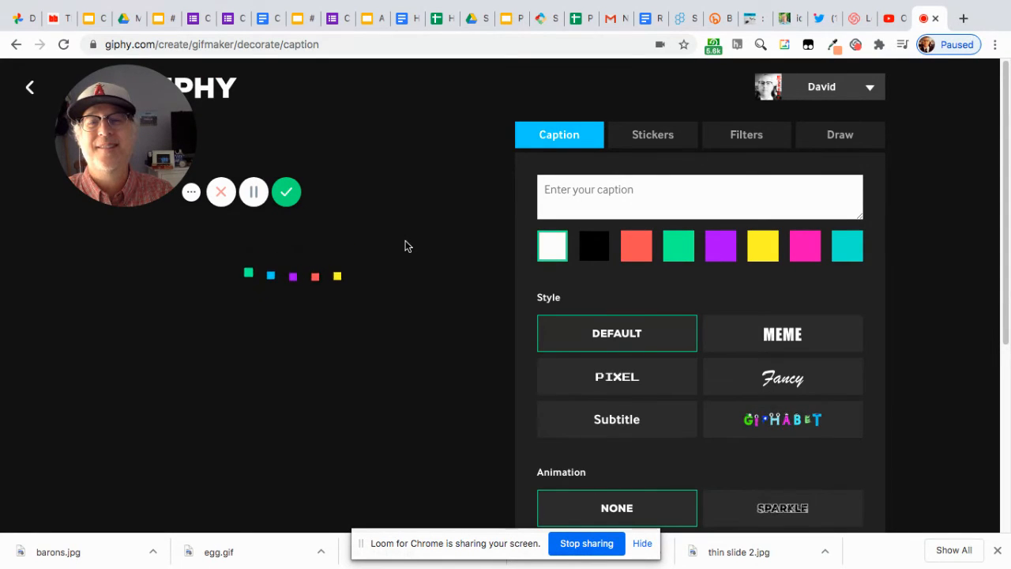
pyautogui.click(575, 195)
pyautogui.write('When')
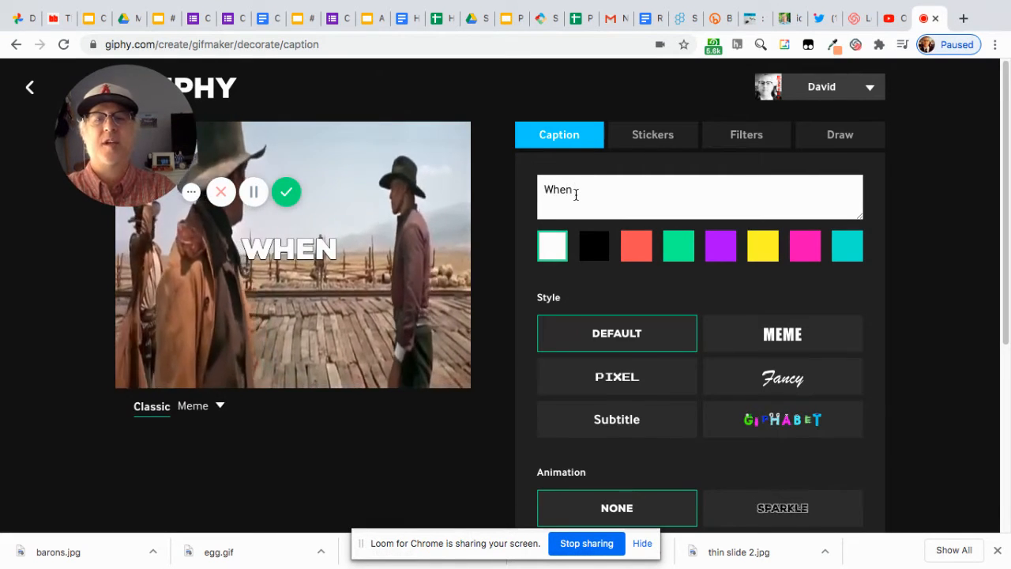
pyautogui.write(' the teac')
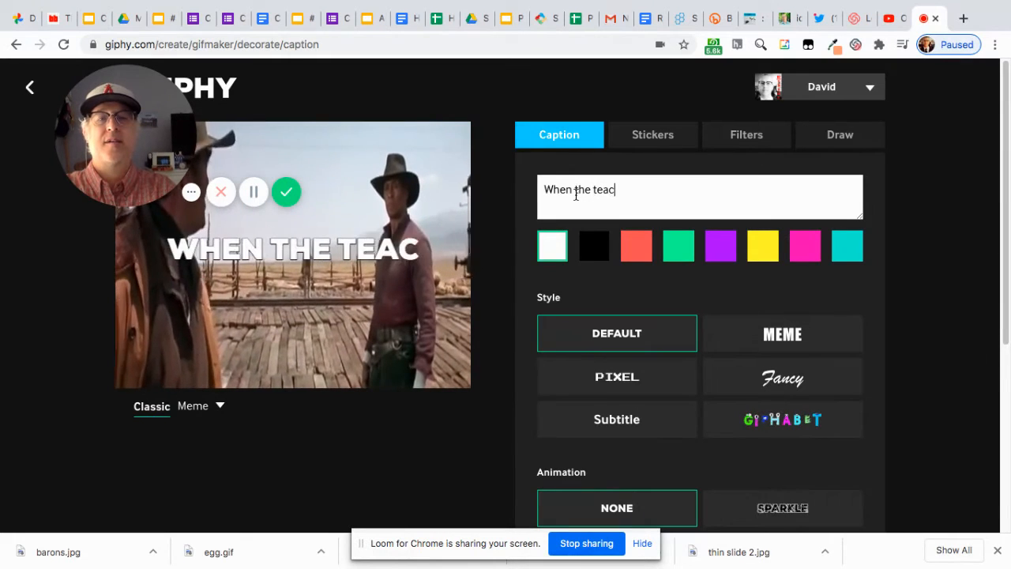
pyautogui.write('her says ')
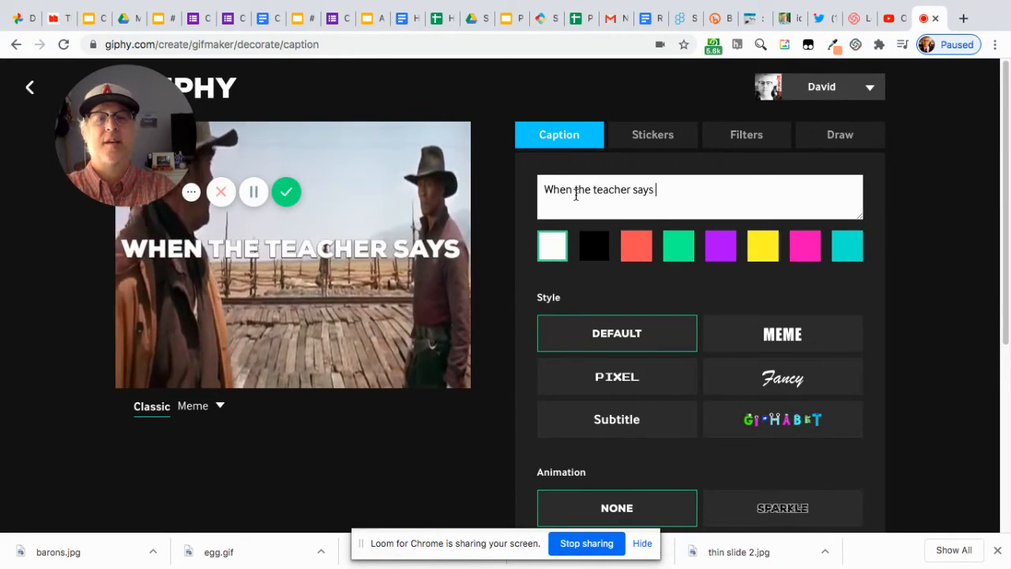
pyautogui.write('"I e')
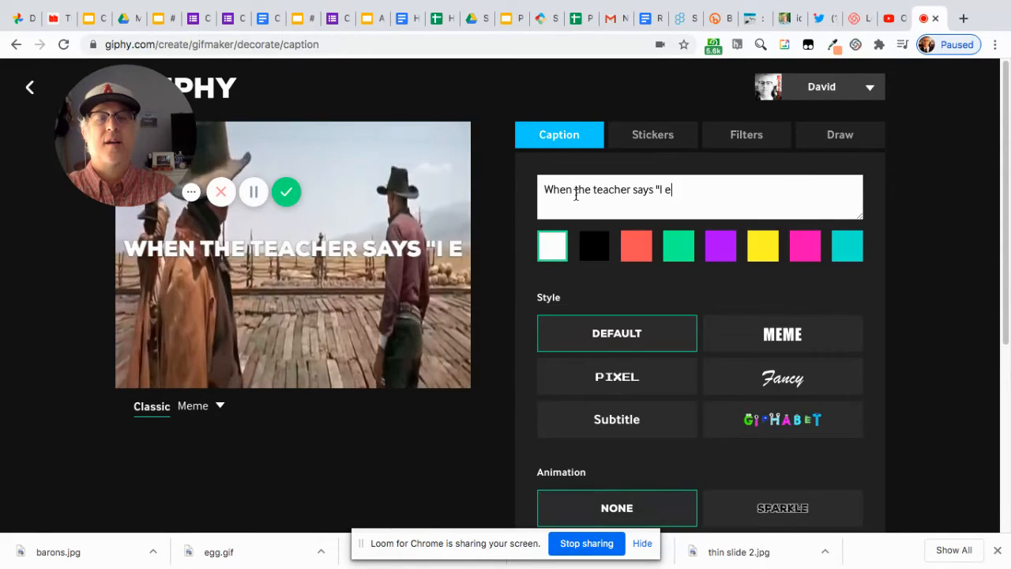
pyautogui.write('xcuse y')
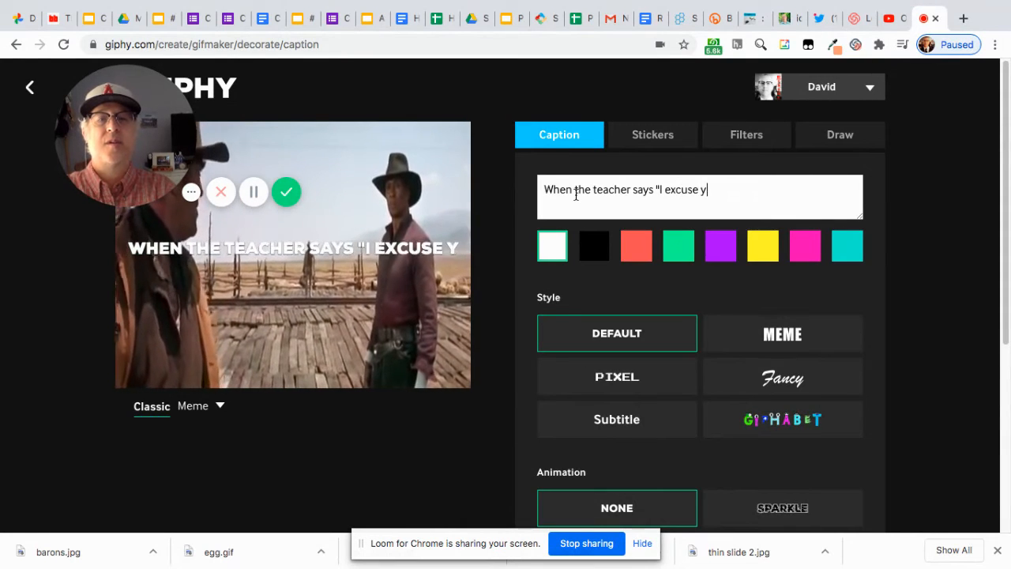
pyautogui.write('ou, not th')
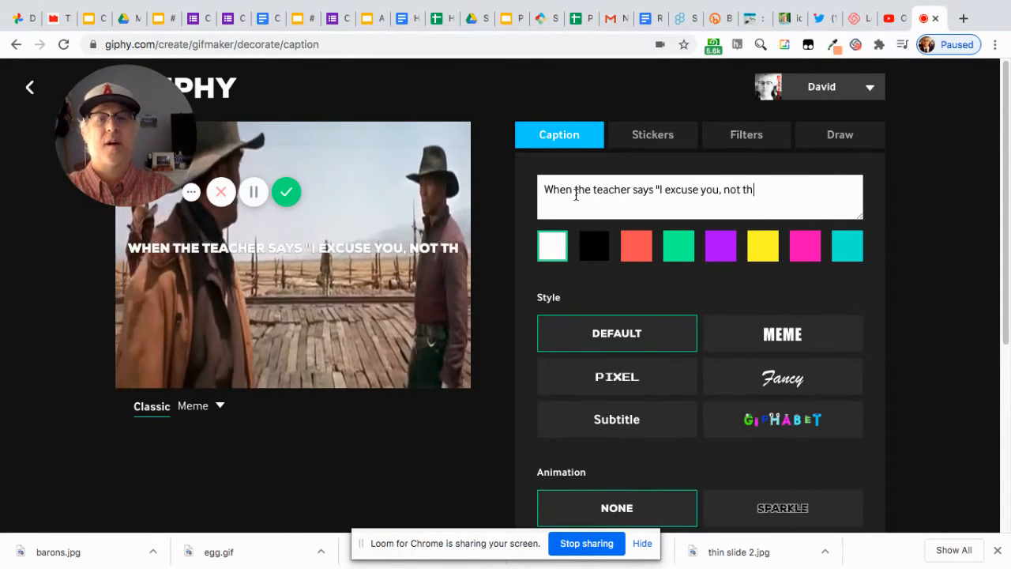
pyautogui.write('e bell."')
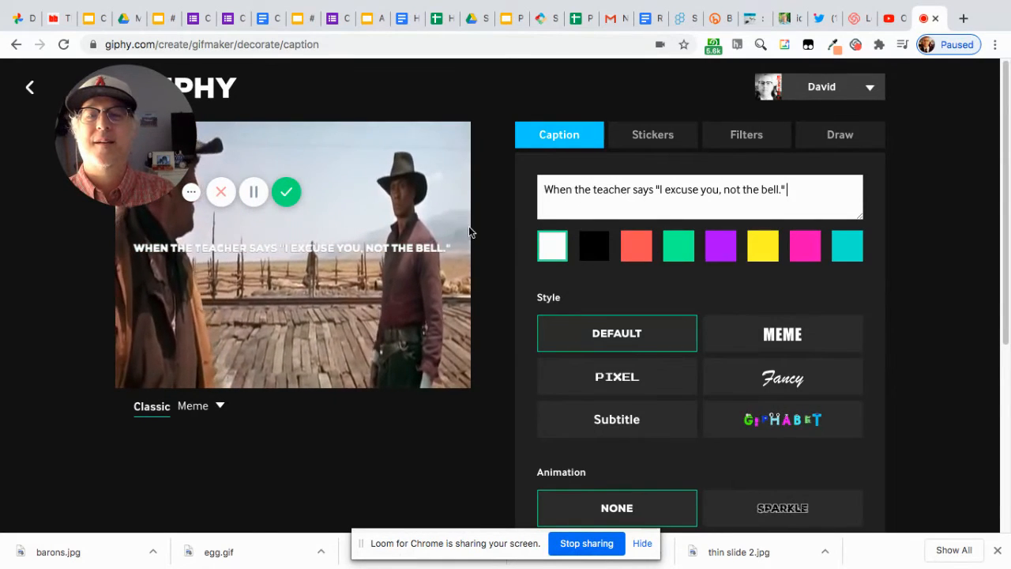
pyautogui.moveTo(400, 247); pyautogui.dragTo(394, 360)
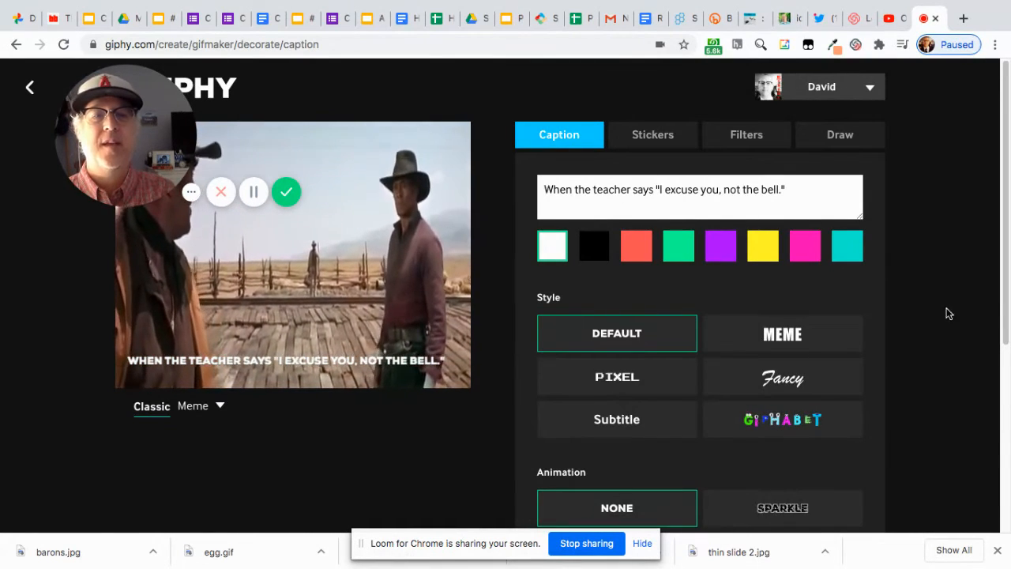
# Continue the captioned GIF to upload and open the media download options on its GIPHY page.
pyautogui.scroll(-3, 961, 304)
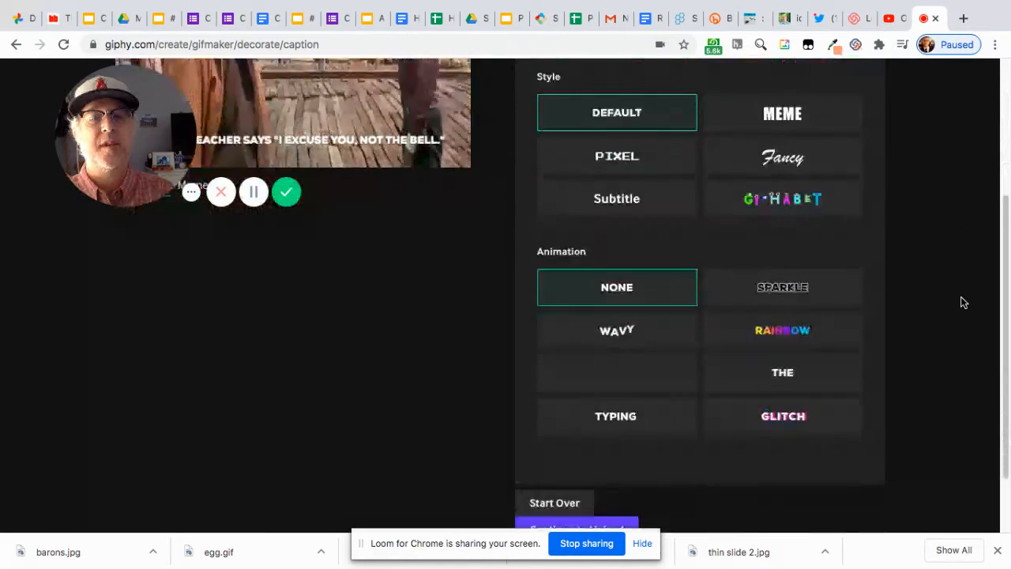
pyautogui.scroll(-1, 960, 297)
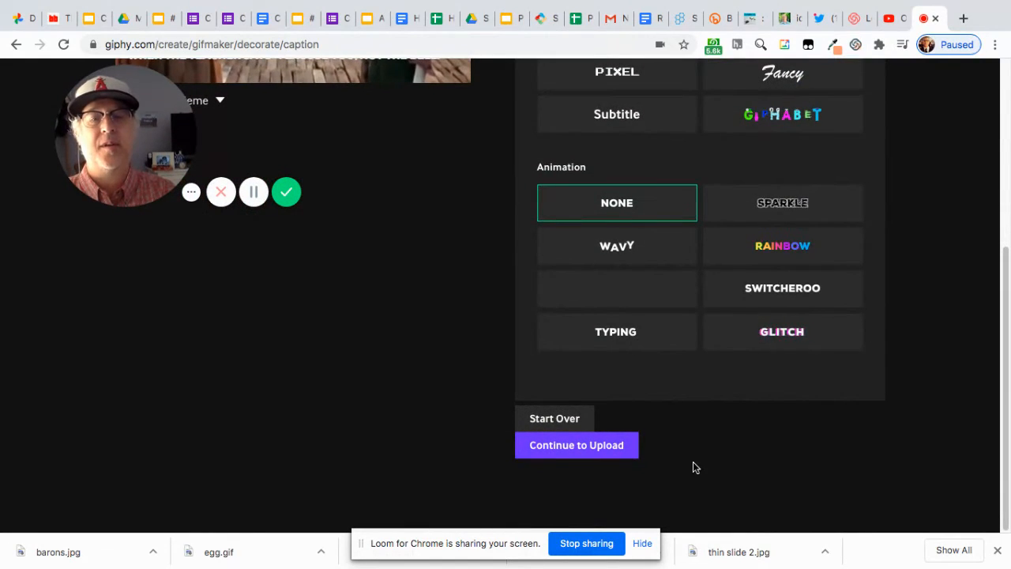
pyautogui.click(603, 451)
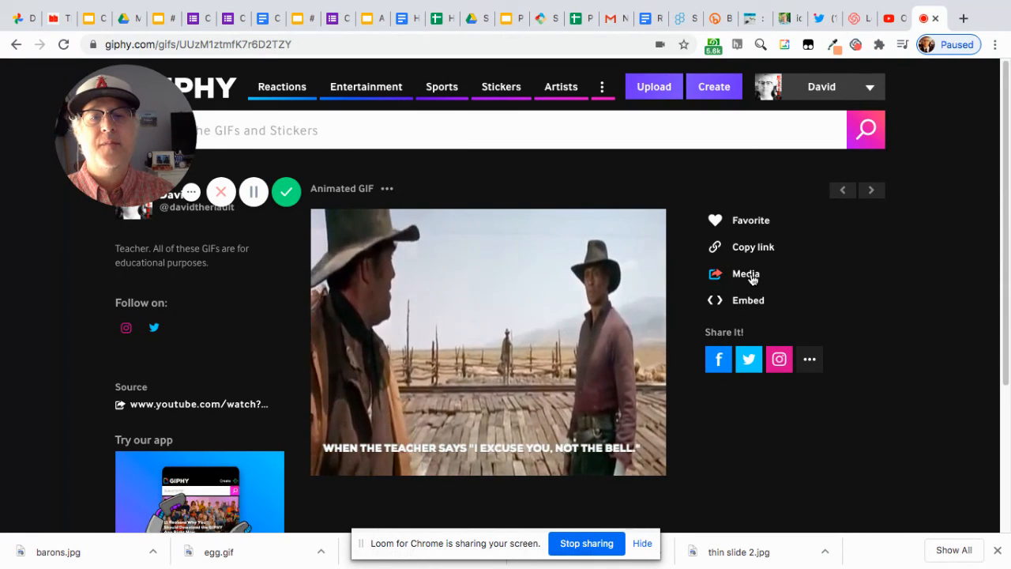
pyautogui.click(750, 276)
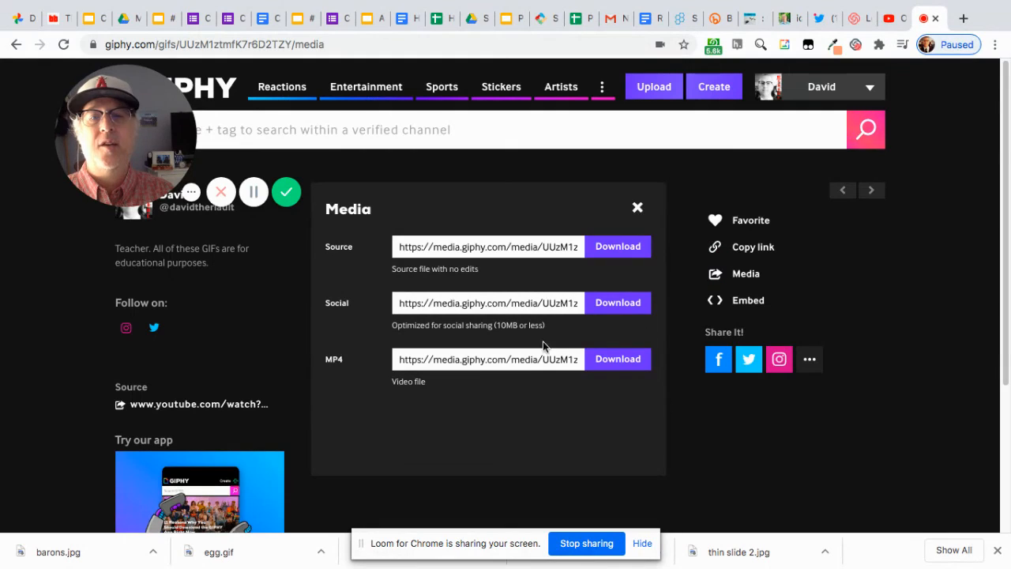